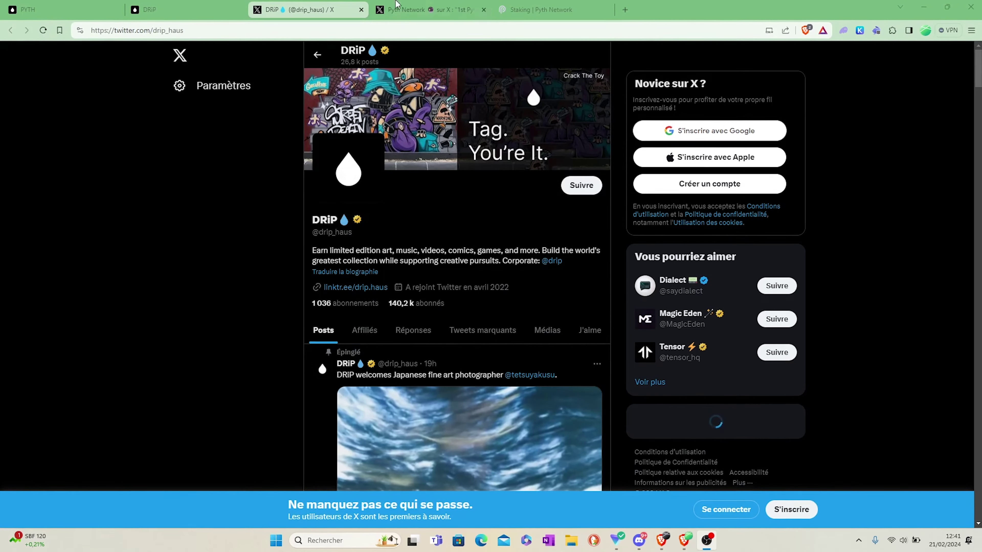
left_click(464, 13)
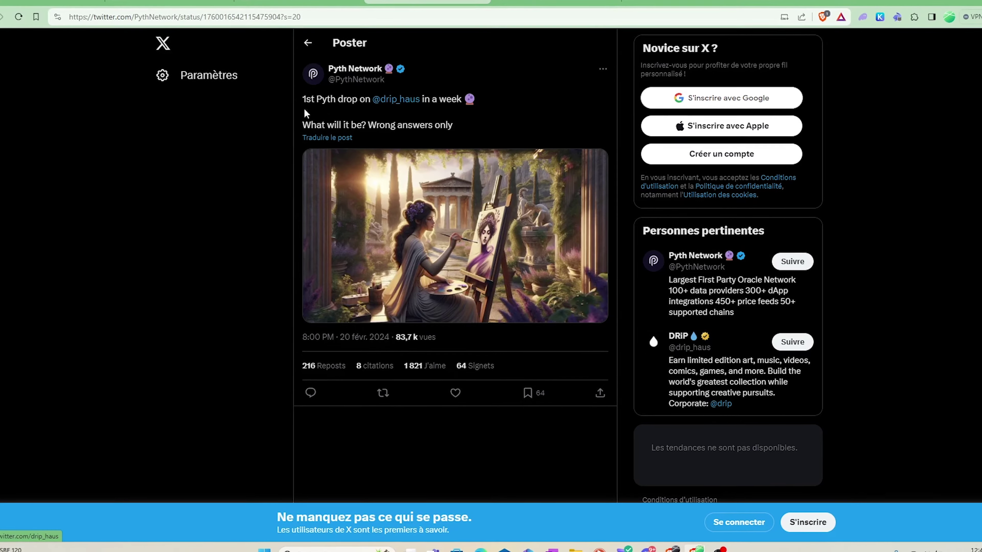
left_click(395, 99)
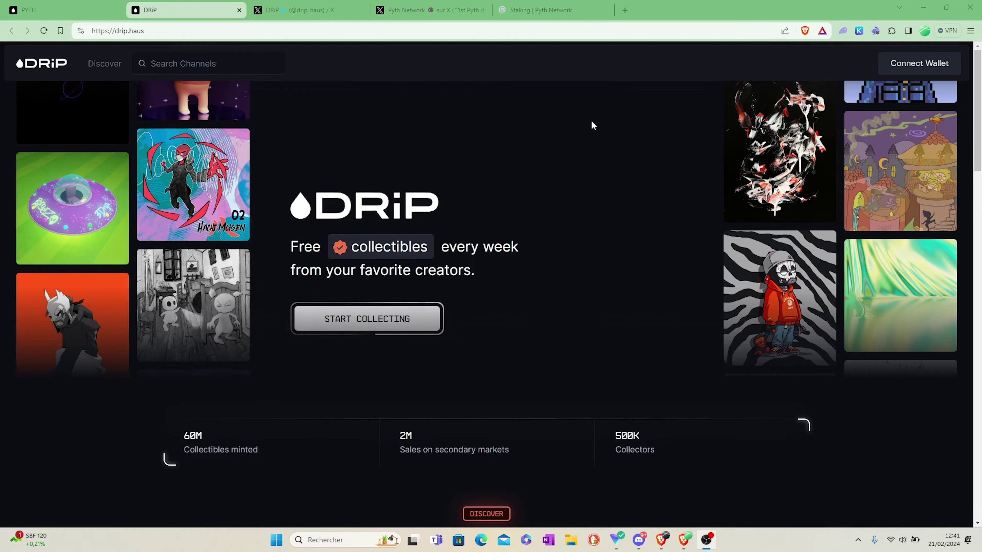
- Select the Compte 1 account in the Phantom wallet
left_click(876, 31)
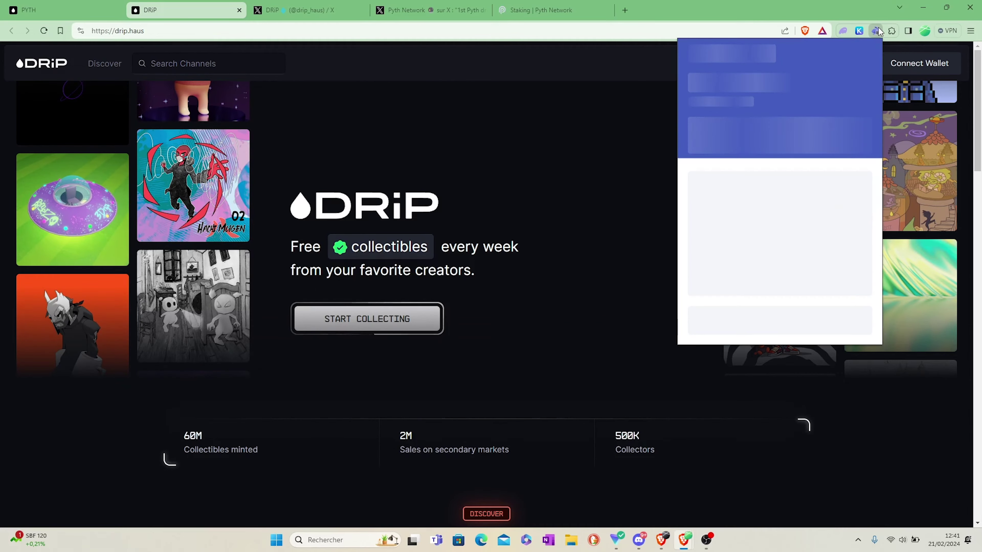
left_click(898, 42)
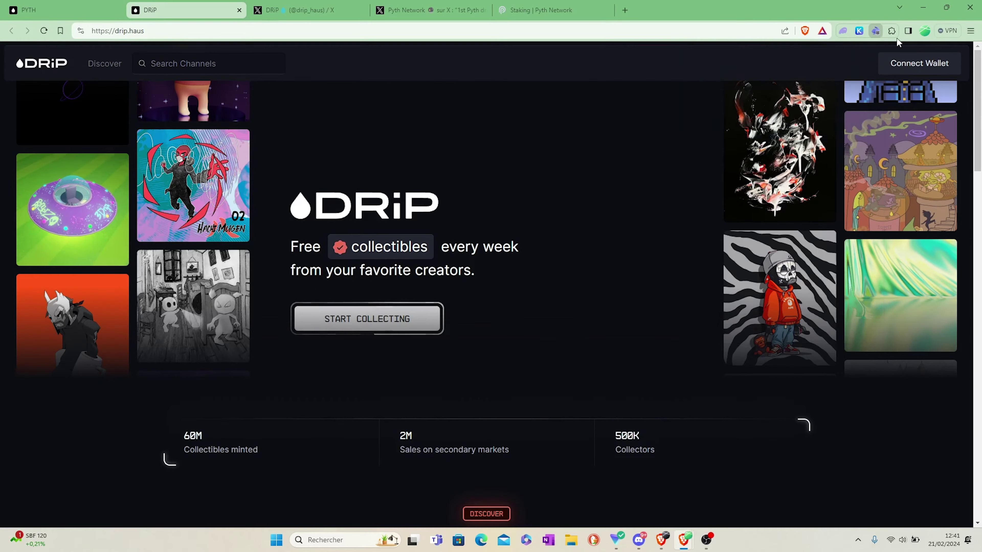
left_click(843, 31)
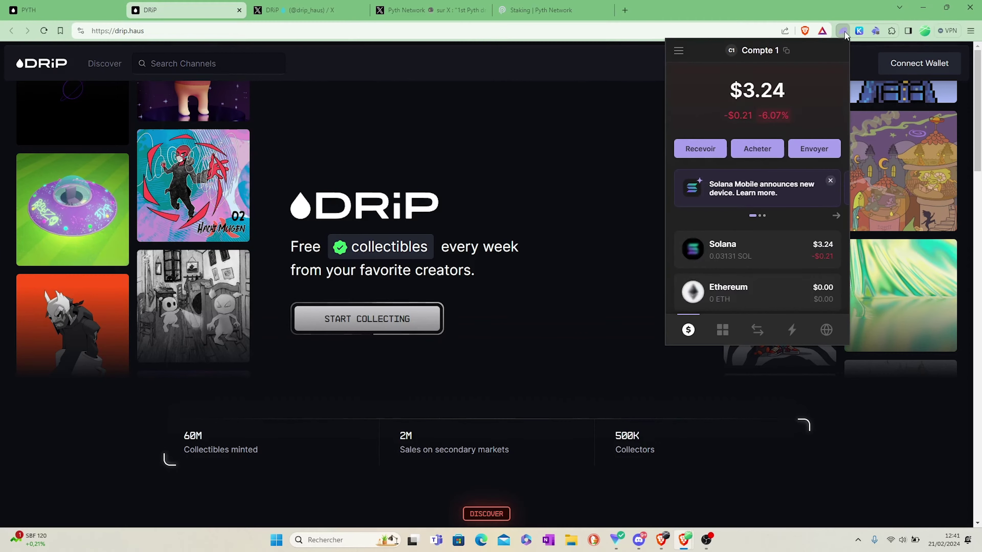
left_click(679, 53)
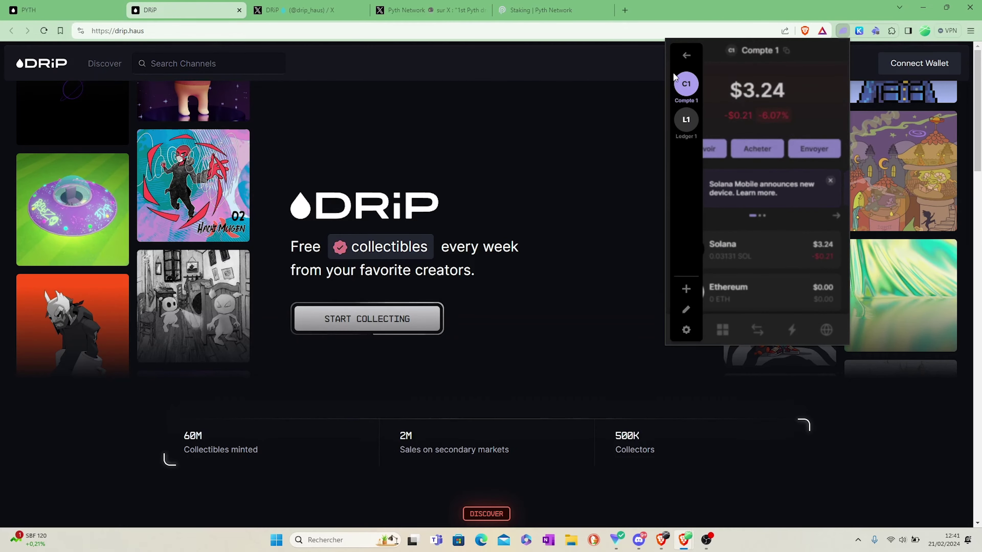
mouse_move(688, 84)
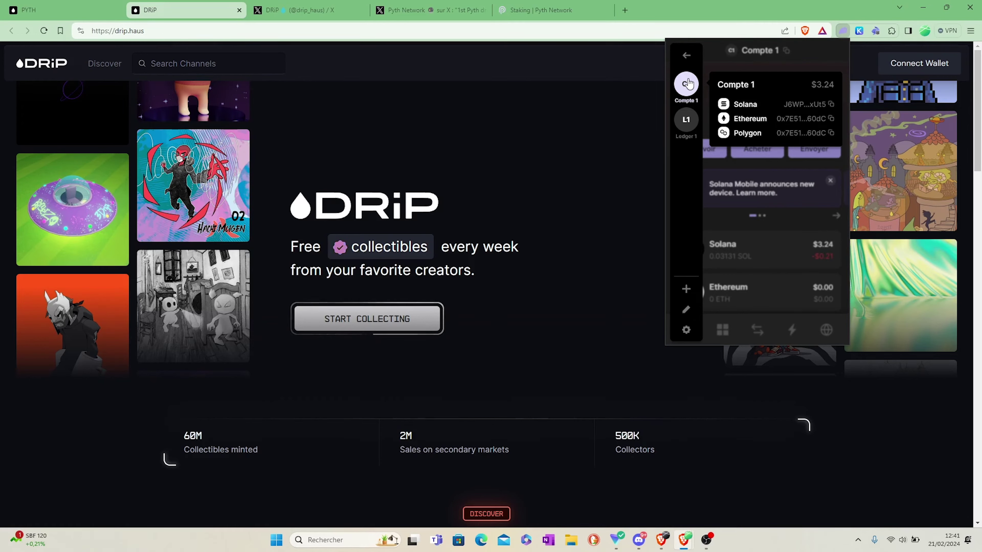
left_click(688, 84)
- Go to the Pyth Network staking site and connect the Phantom wallet
left_click(429, 10)
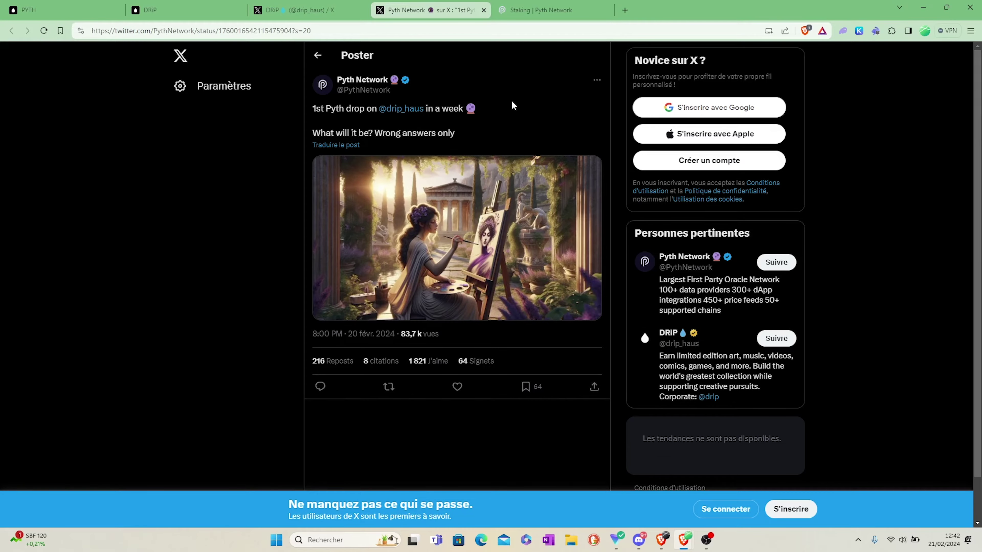
left_click(549, 10)
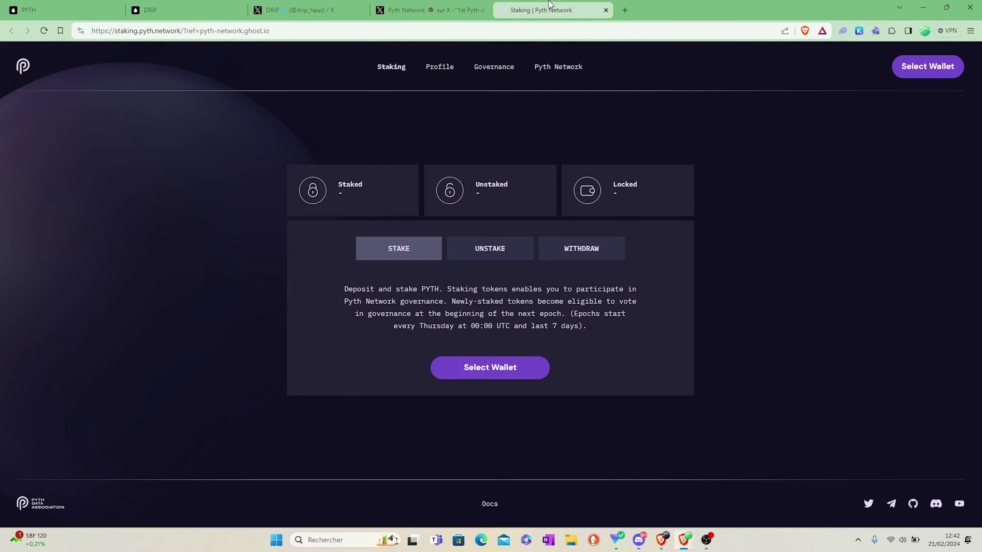
left_click(917, 70)
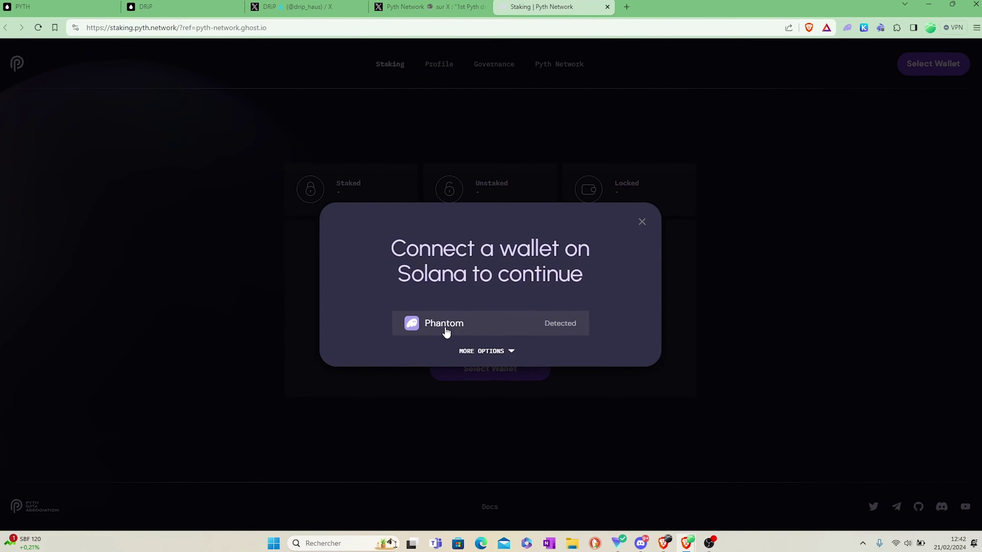
left_click(447, 332)
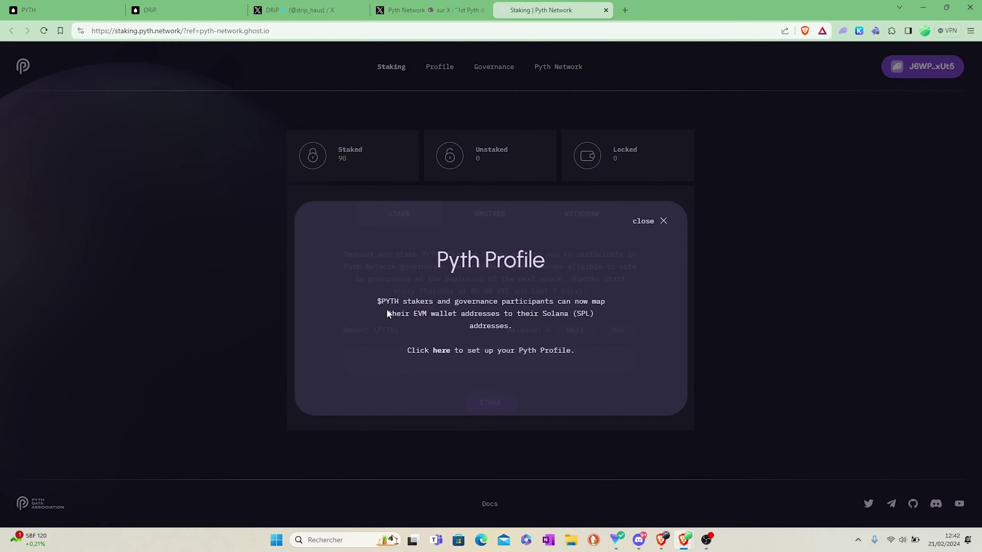
- Submit the EVM address in the Pyth Profile and approve the transaction from Compte 1 in Phantom
left_click(442, 352)
key("ctrl+v")
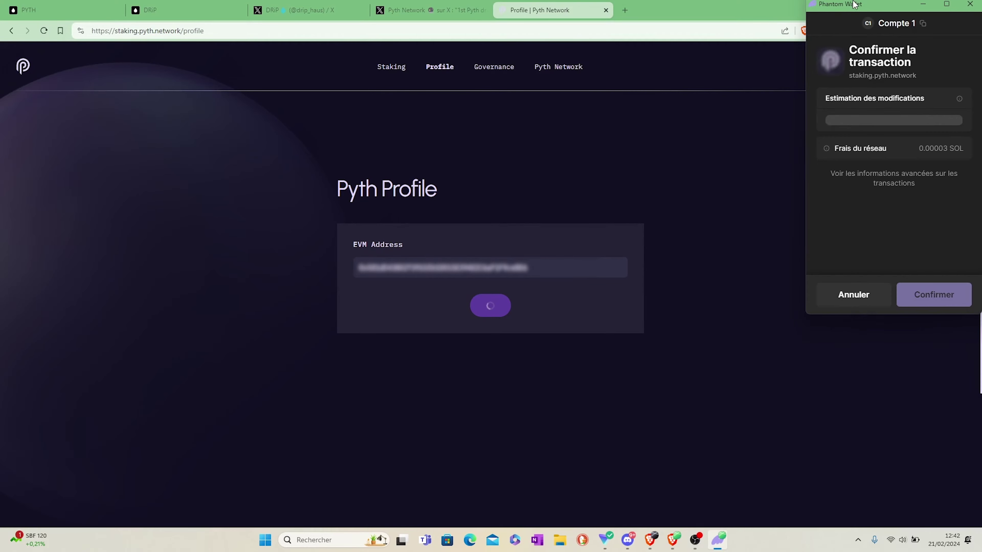
left_click_drag(850, 12, 768, 56)
left_click(851, 342)
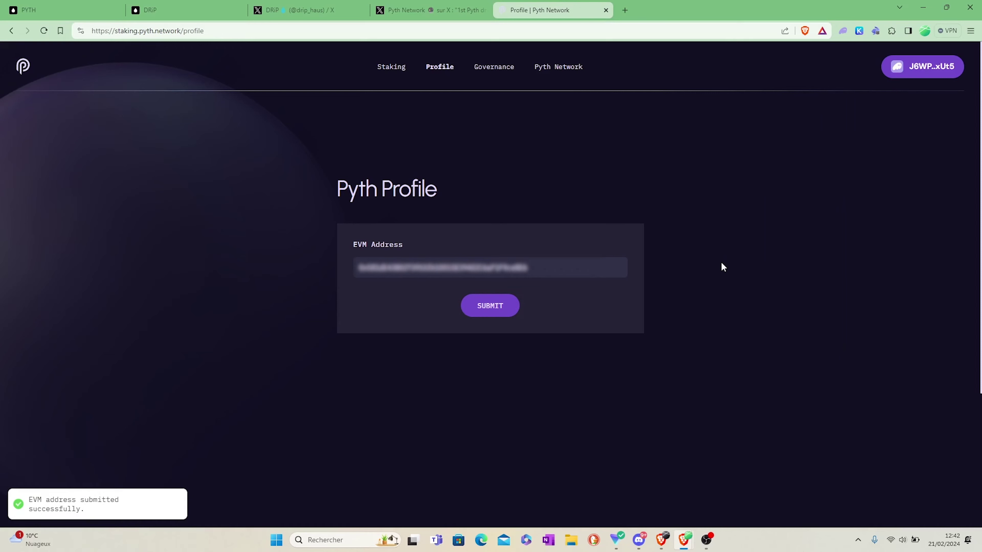
- Replace the wallet connected to the Pyth Profile page with Phantom's Ledger 1 account
left_click(917, 68)
left_click(924, 140)
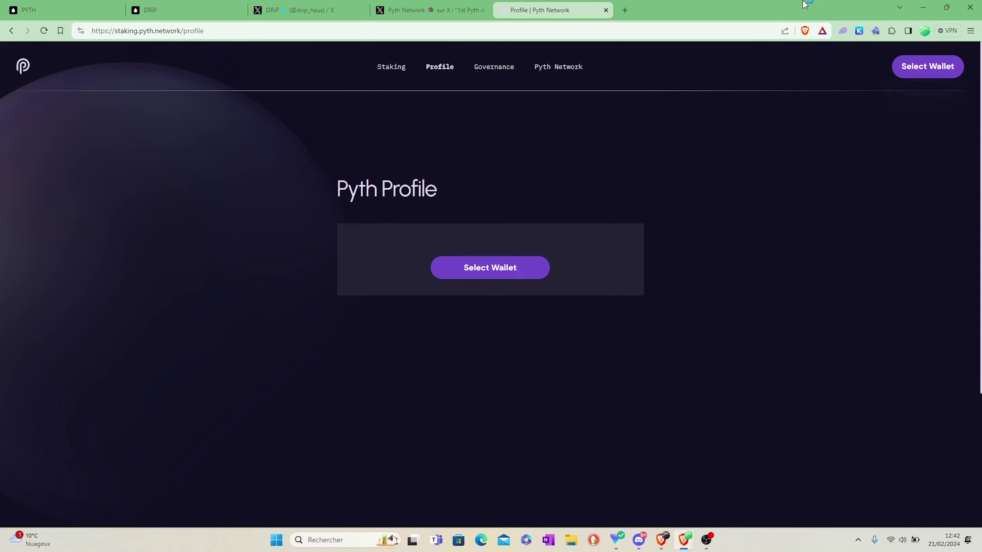
left_click(843, 30)
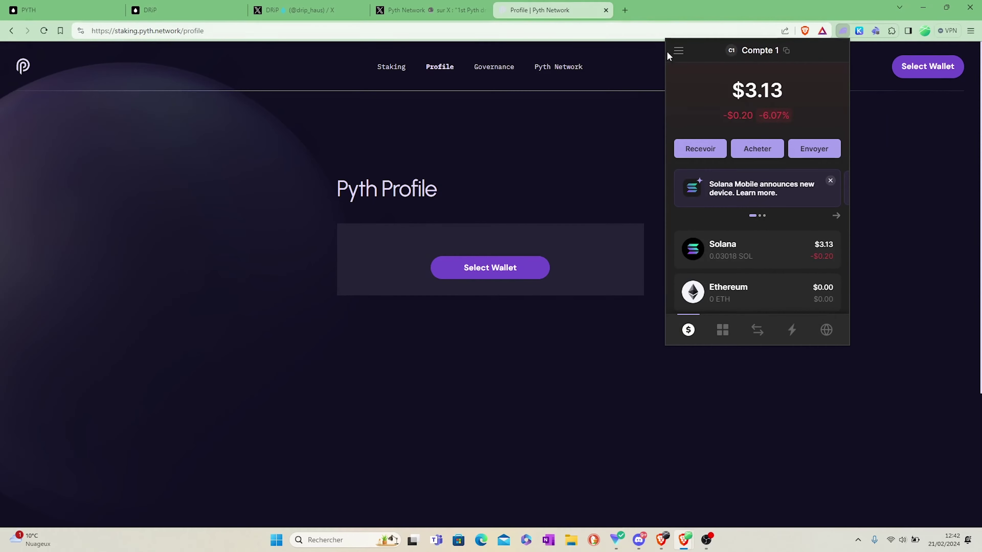
left_click(679, 51)
mouse_move(689, 145)
left_click(688, 121)
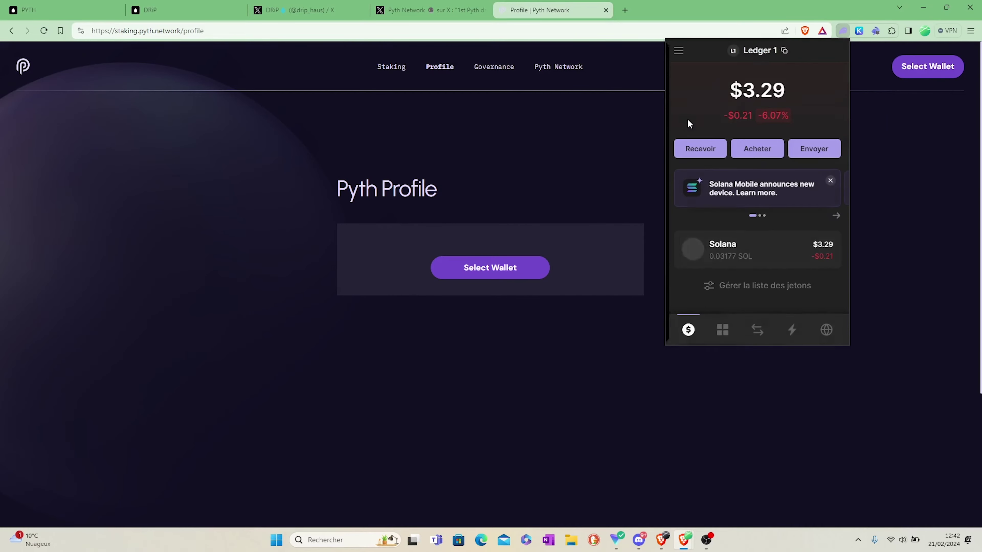
left_click(940, 66)
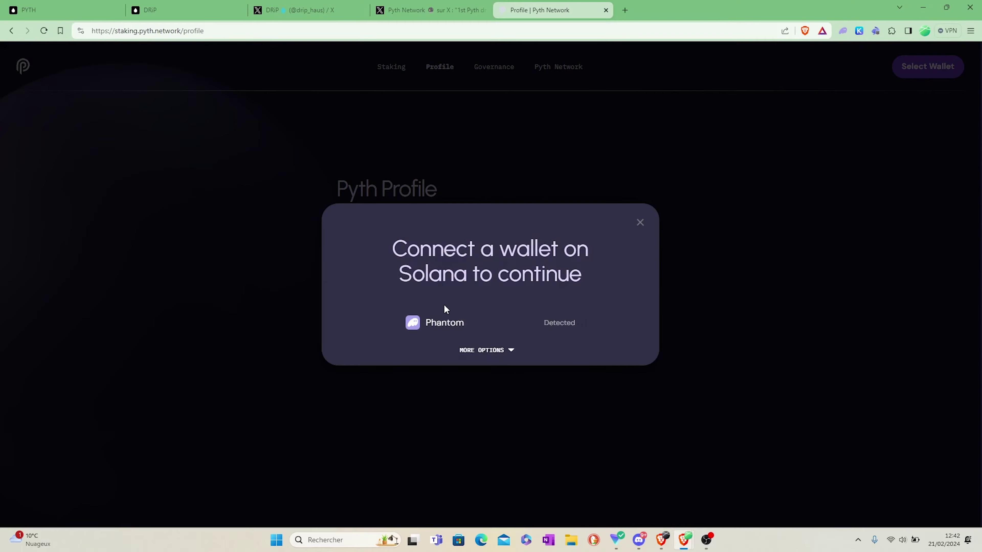
left_click(446, 321)
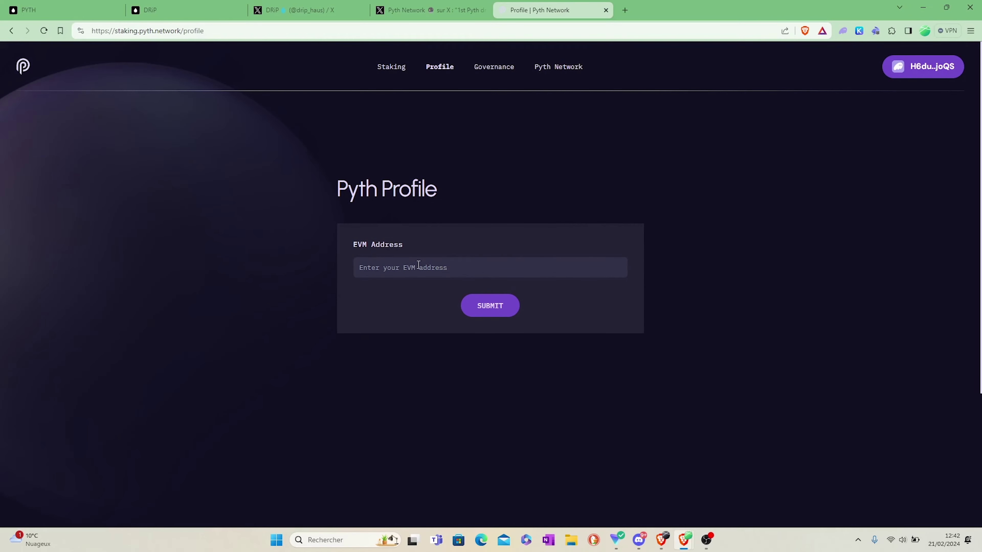
- Submit the EVM address for the Ledger 1 account's Pyth Profile and confirm its transaction
left_click(410, 275)
key("ctrl+v")
left_click(490, 306)
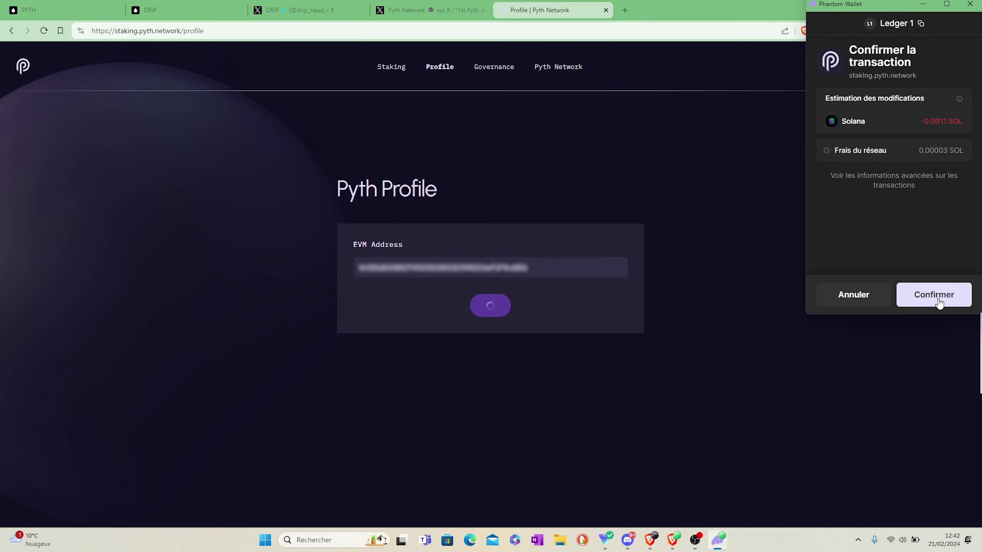
left_click(938, 303)
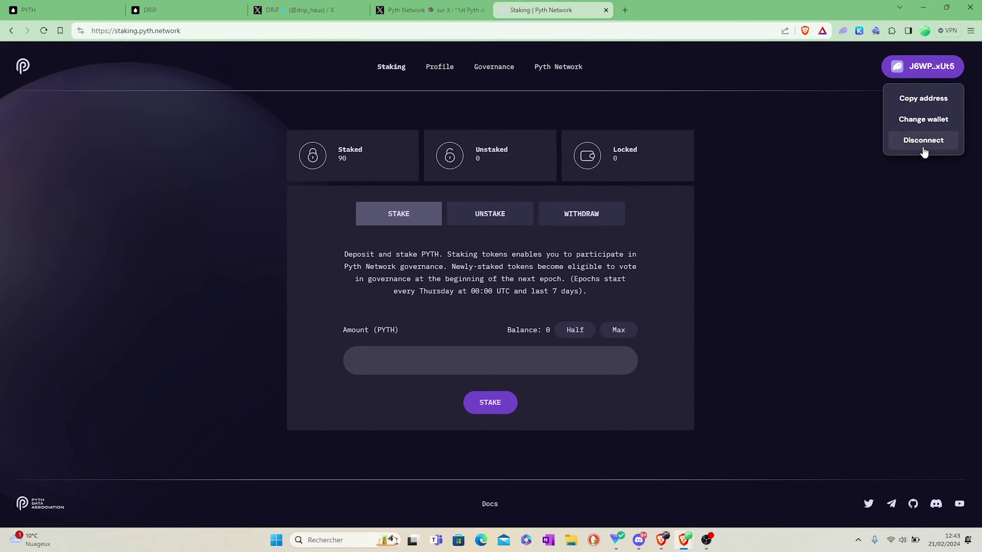
- Reconnect Phantom on the Pyth staking page and switch it to the Ledger 1 account
left_click(924, 151)
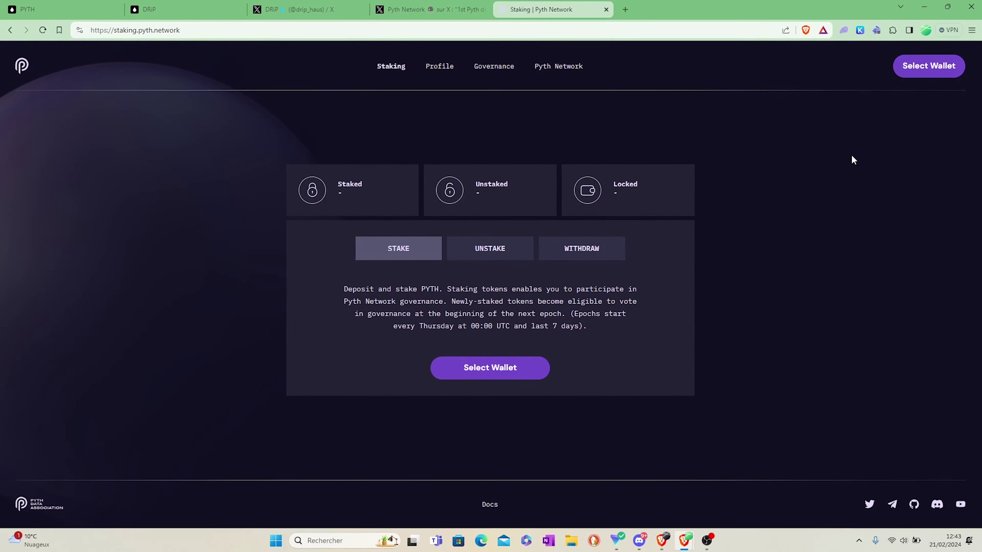
left_click(932, 67)
left_click(440, 327)
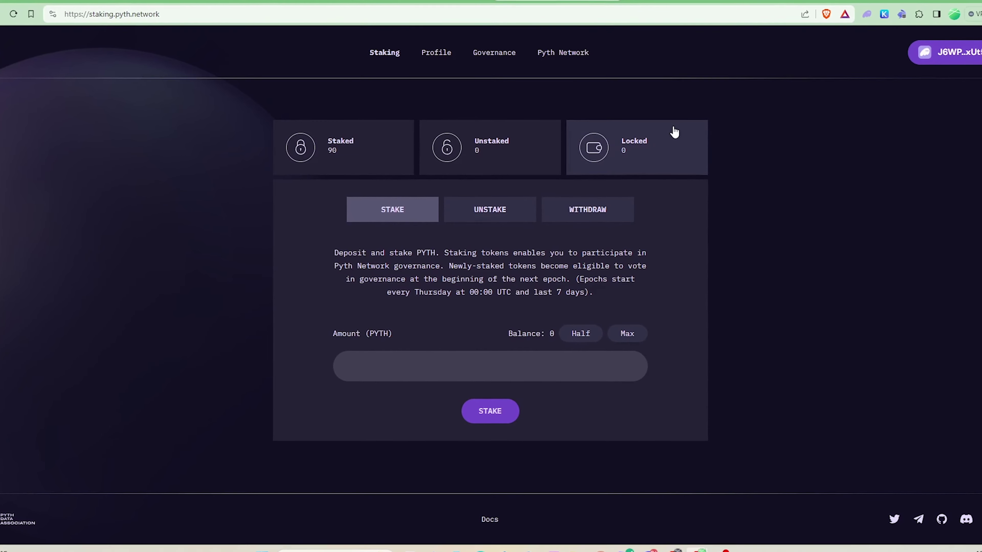
left_click(868, 14)
left_click(693, 37)
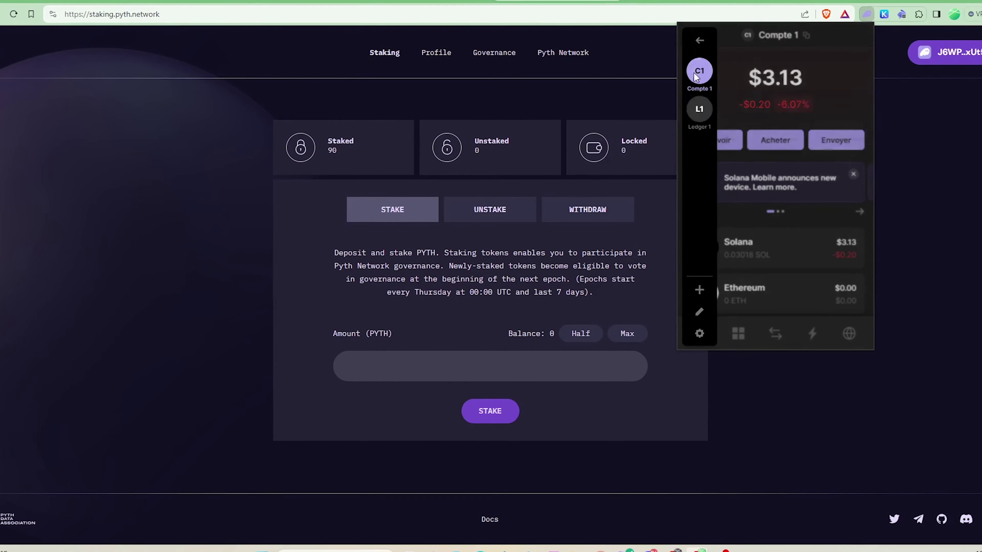
left_click(697, 109)
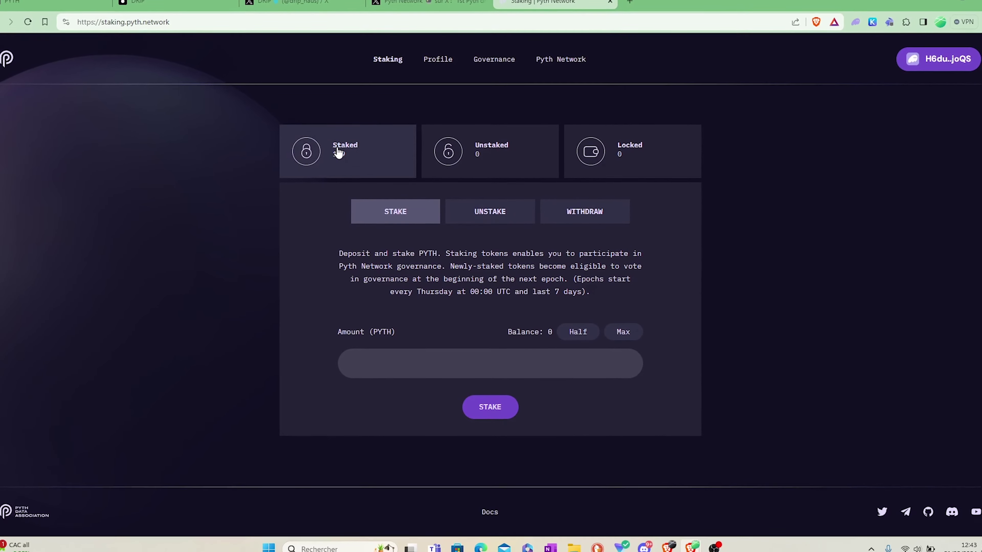
- Open the PYTH channel on DRiP and connect Phantom's Ledger 1 account, signing the ownership message
left_click(58, 2)
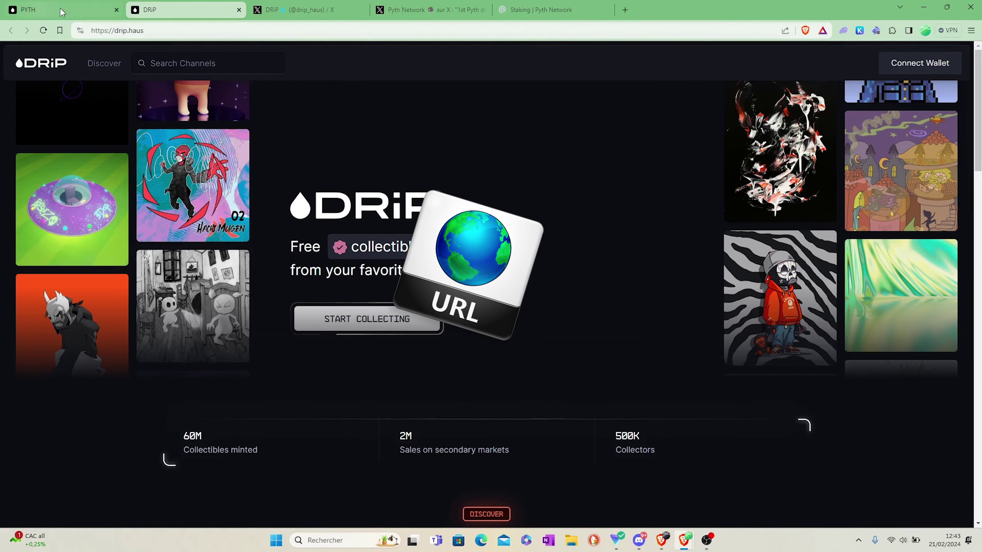
left_click(62, 12)
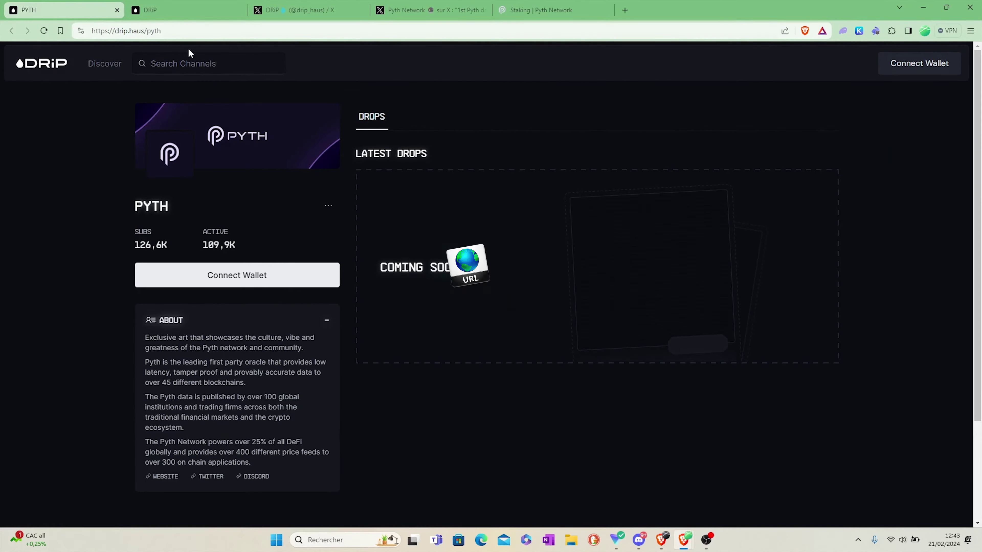
left_click(259, 274)
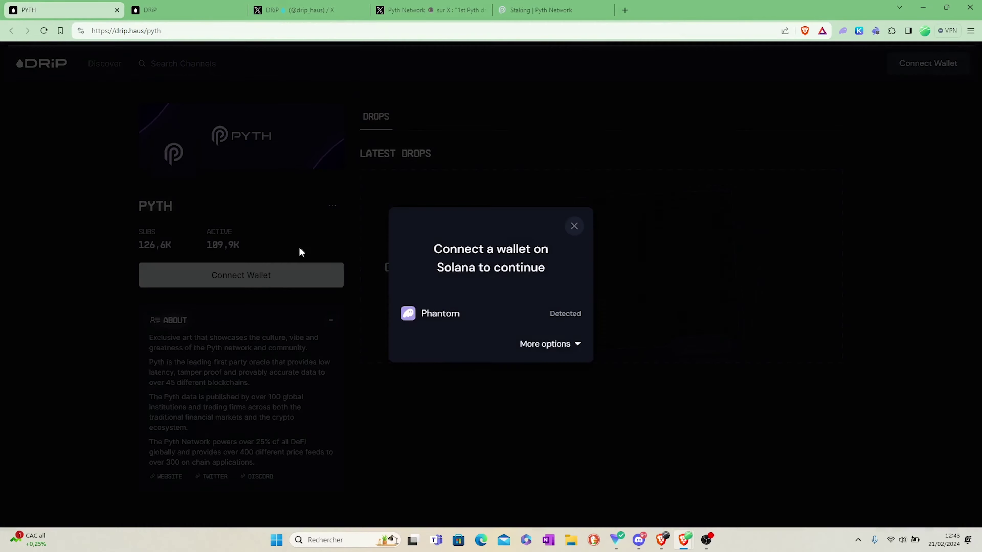
left_click(455, 322)
left_click_drag(857, 3, 703, 62)
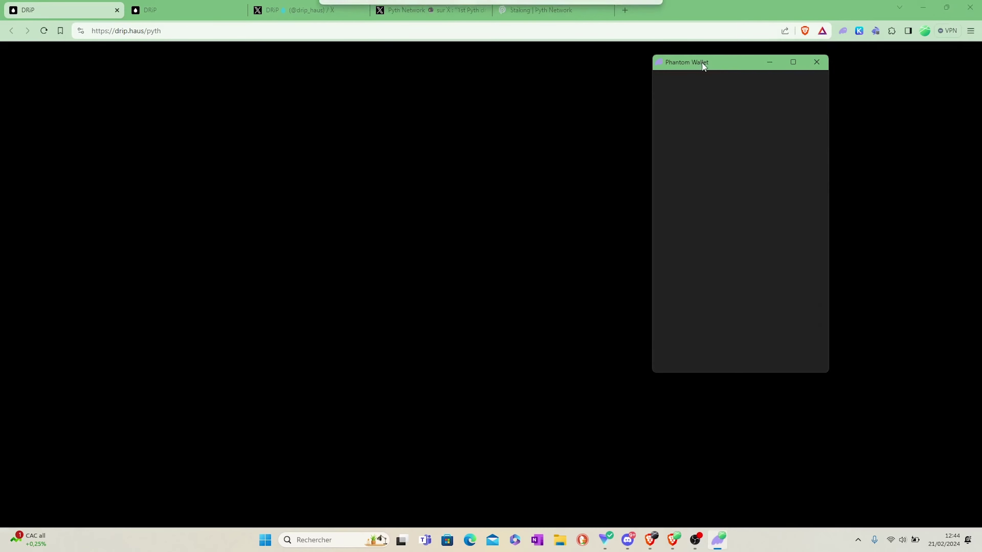
key("Return")
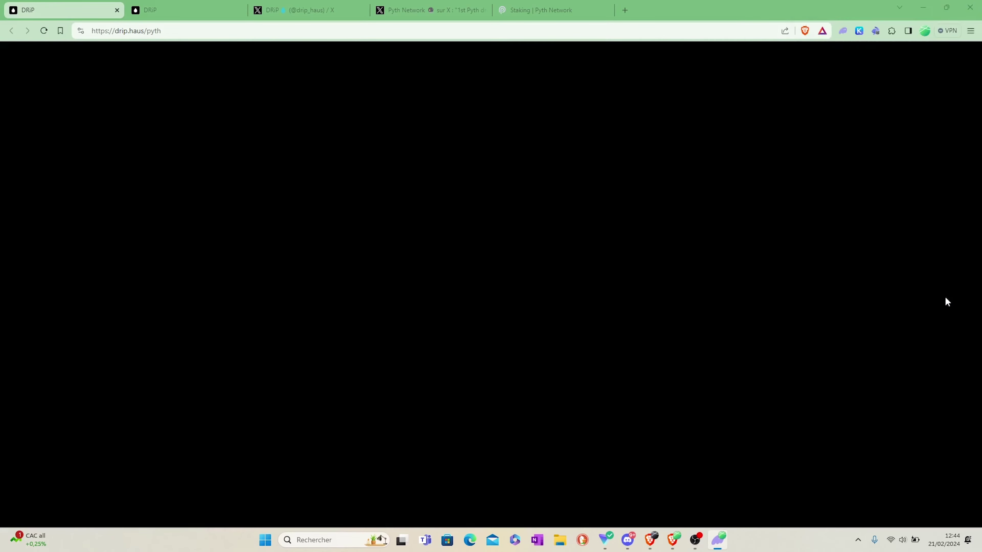
left_click(944, 299)
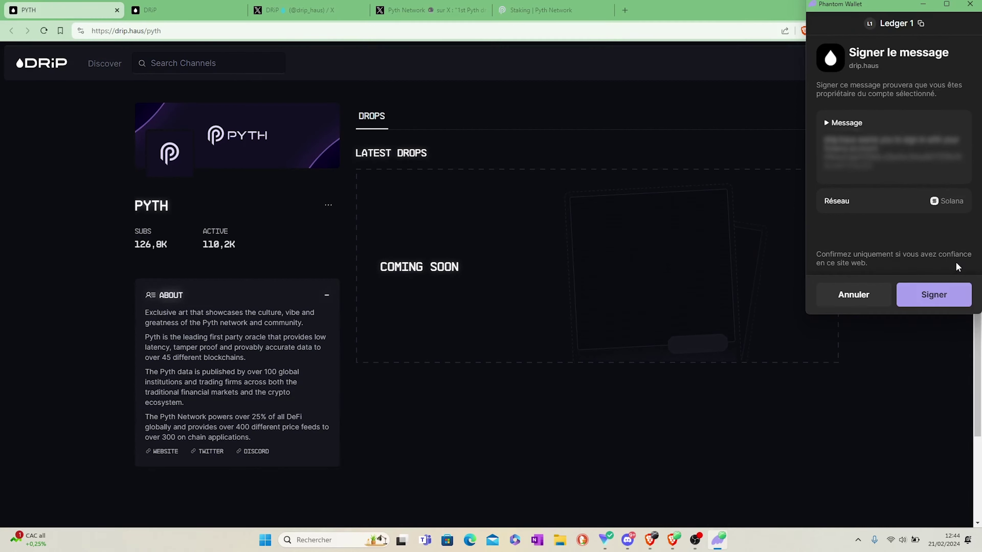
left_click(931, 294)
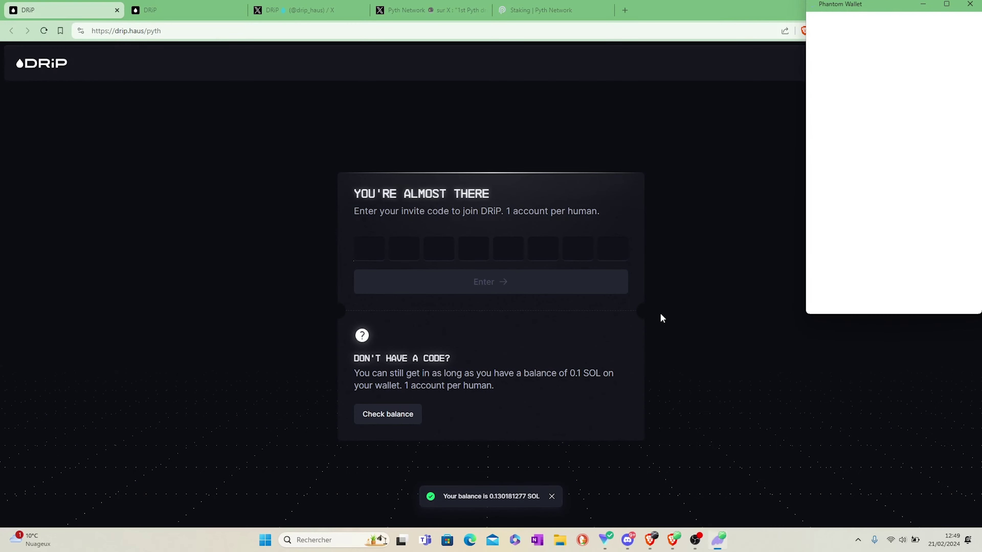
- Approve the Phantom request for joining DRiP and set the profile username to CryptoDecrypte
left_click(946, 302)
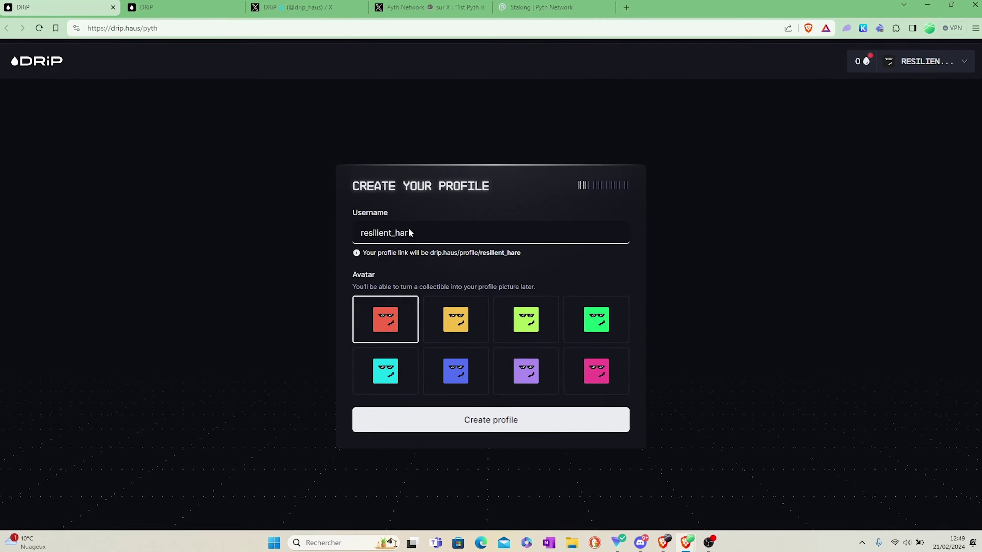
double_click(400, 228)
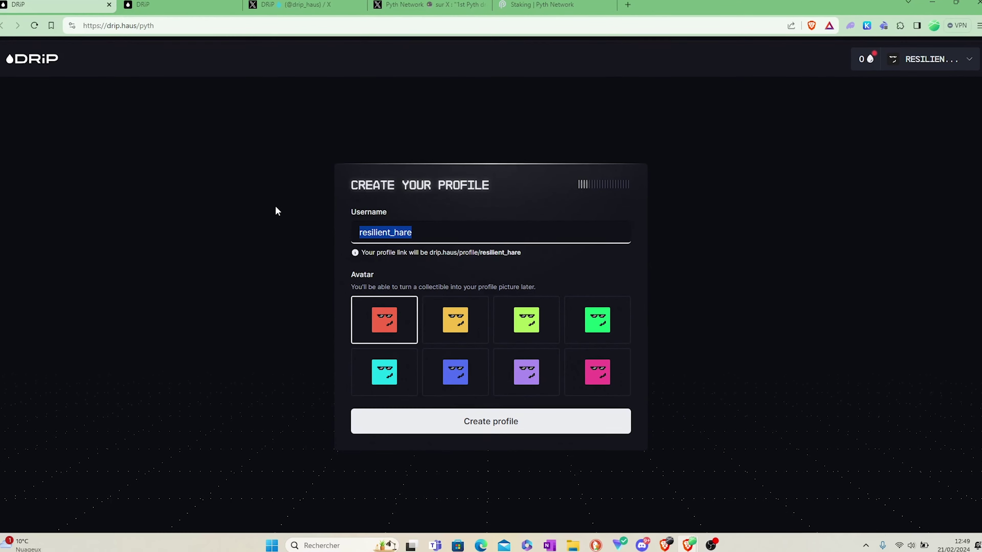
type("CryptoDecrypte1")
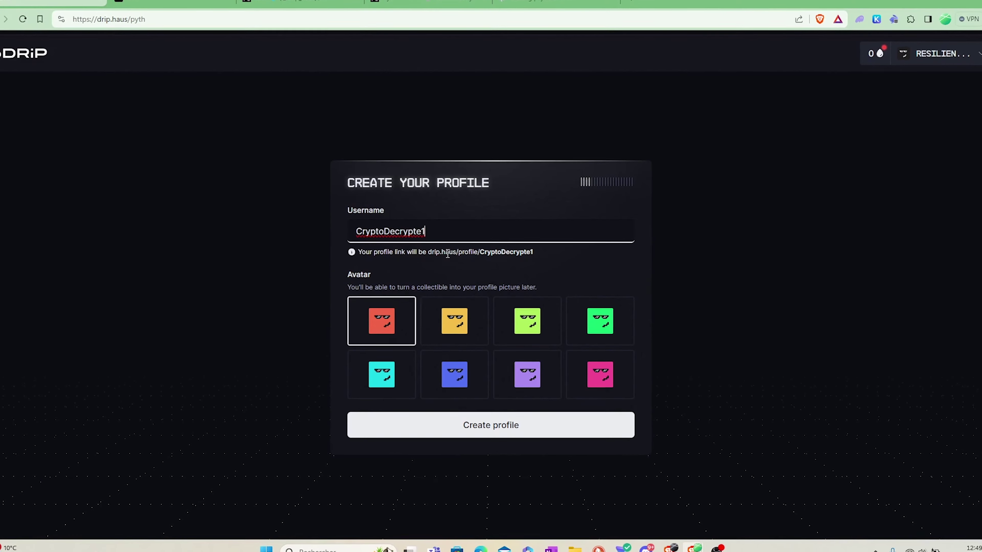
key("BackSpace")
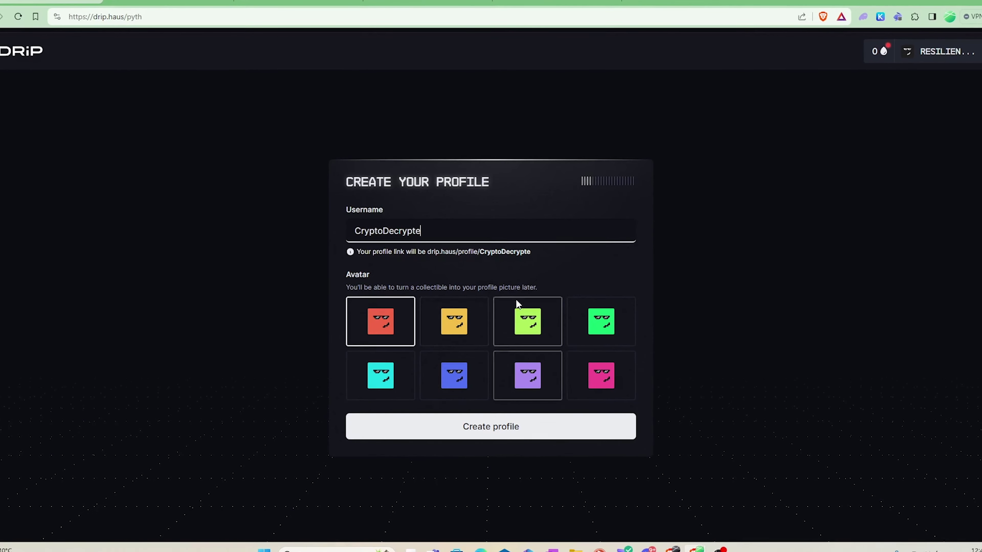
- Create the DRiP profile with the purple avatar and claim the first daily Droplets
left_click(553, 381)
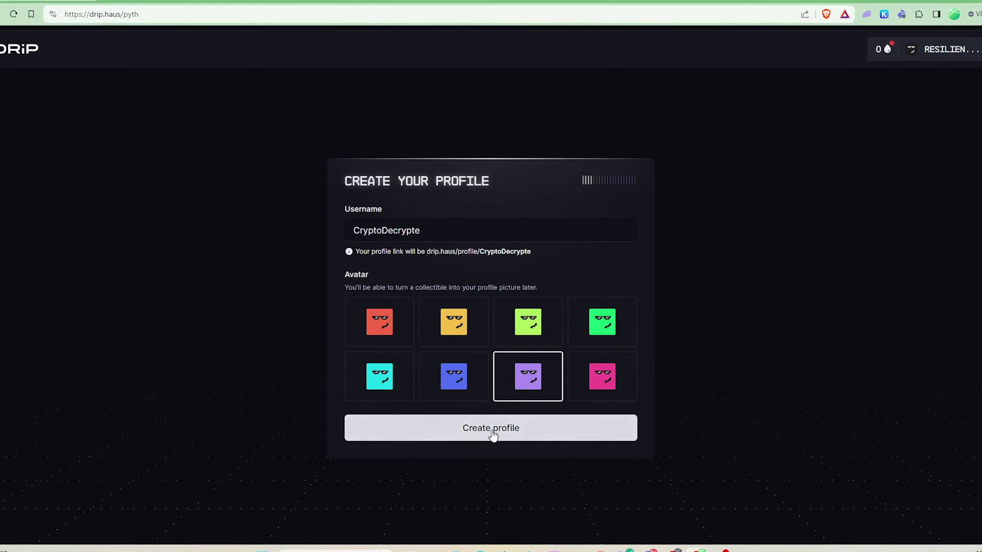
left_click(476, 433)
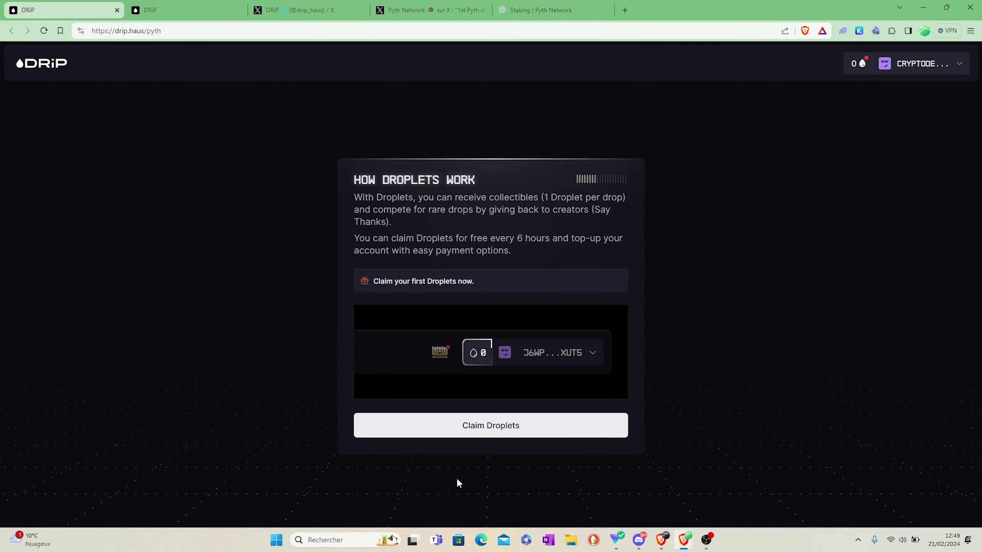
left_click(469, 427)
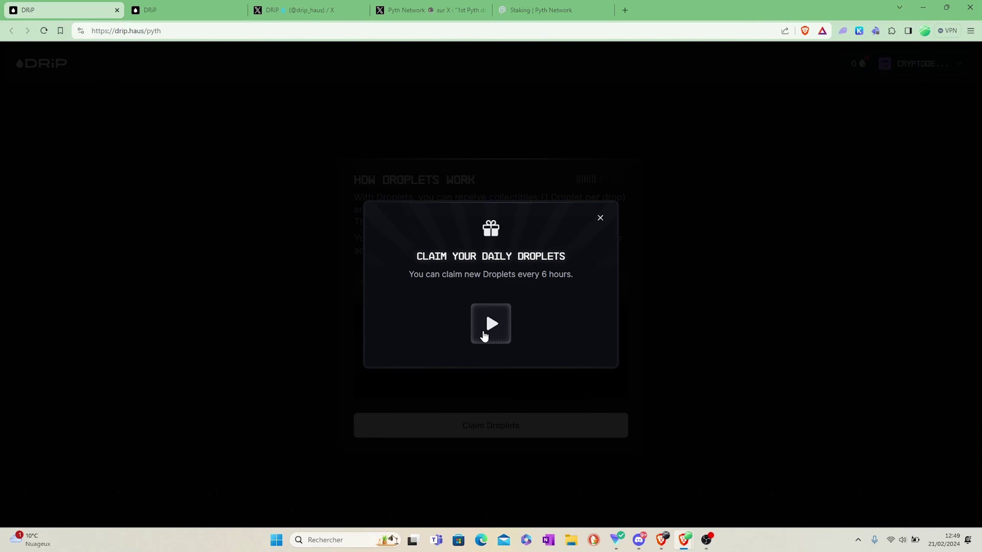
left_click(491, 323)
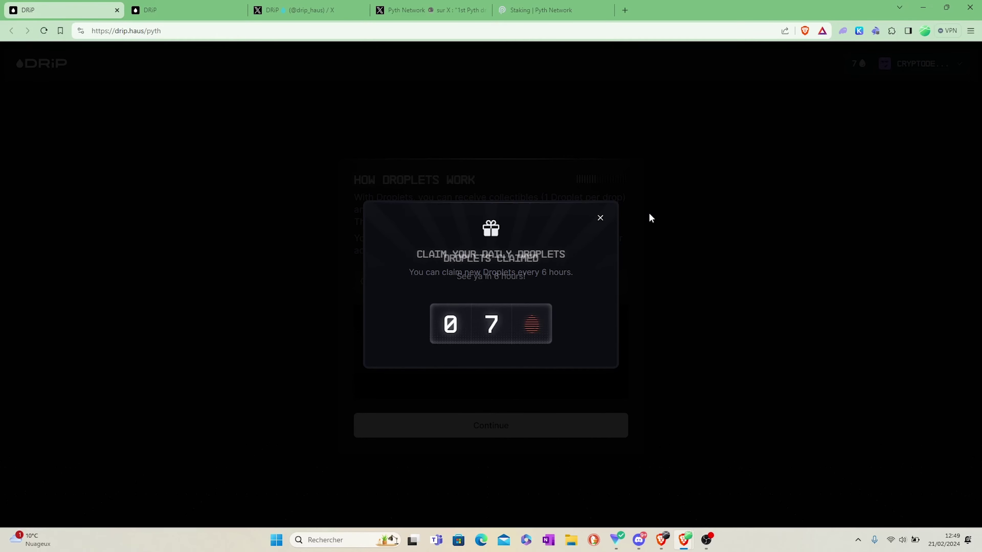
left_click(601, 219)
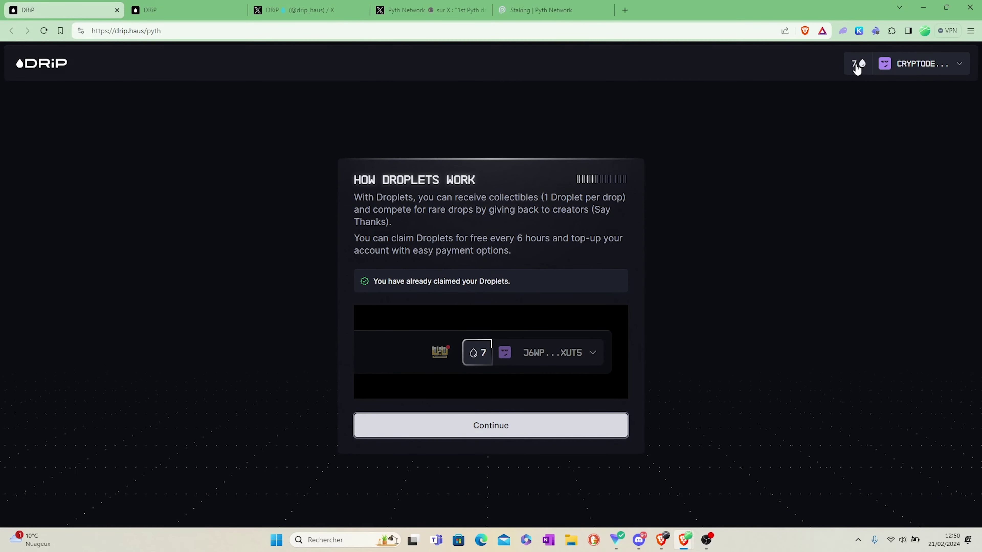
- Subscribe to Tetsuya_Kusu and the games channel Portals alongside PYTH, and finish the onboarding by choosing to explore the app
left_click(501, 430)
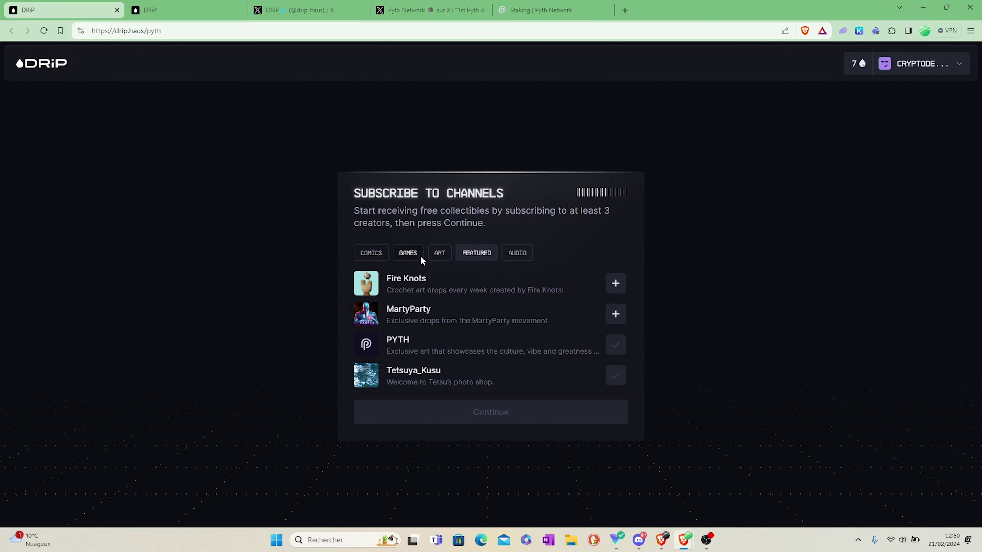
left_click(404, 254)
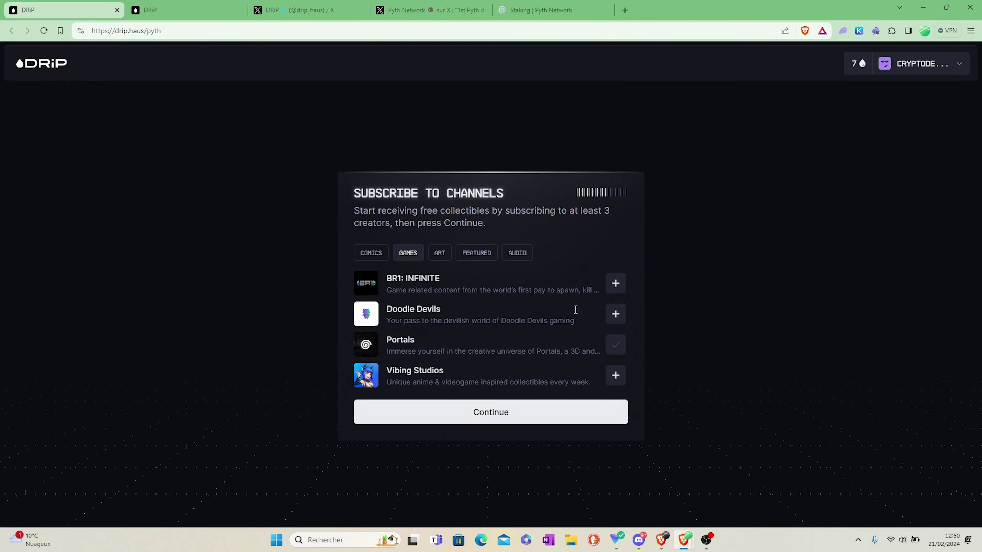
left_click(484, 424)
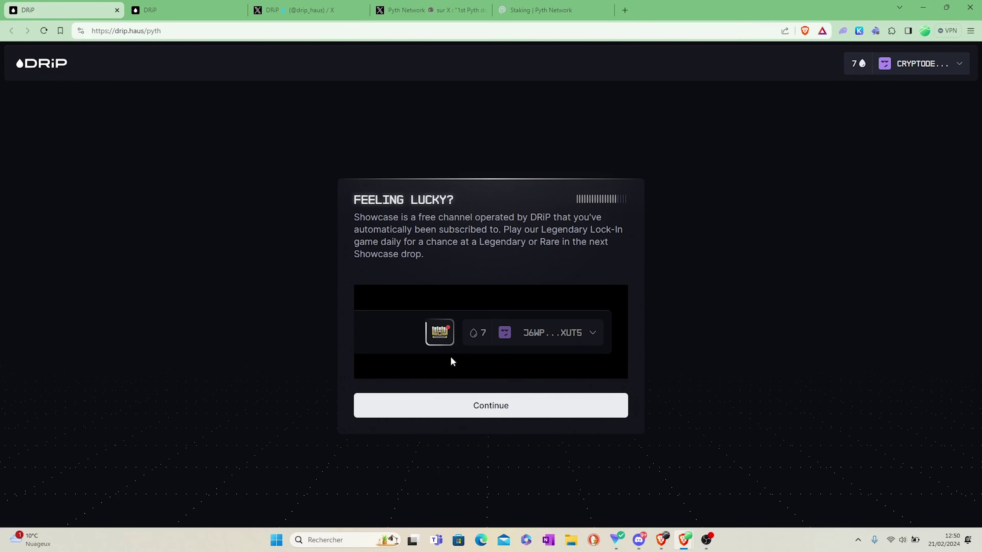
left_click(495, 411)
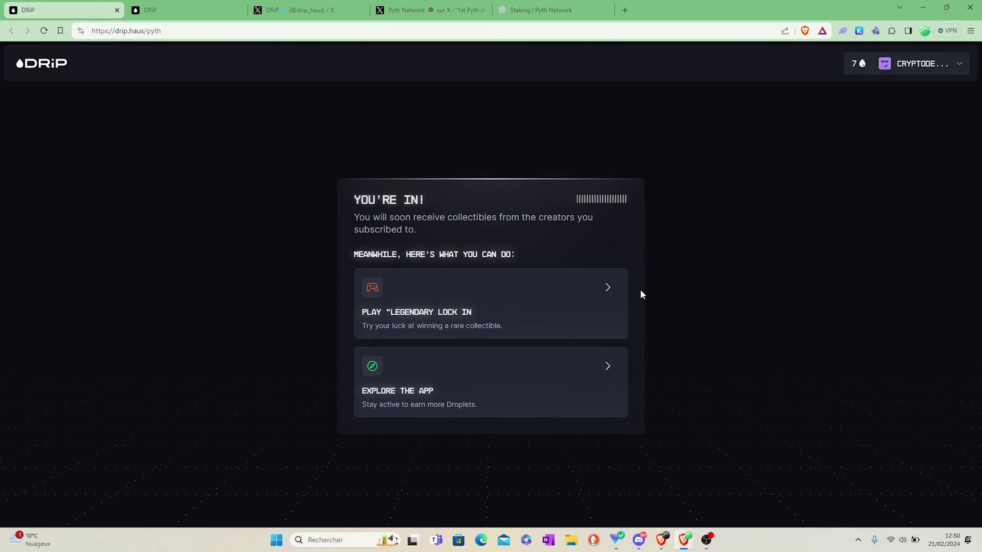
left_click(473, 379)
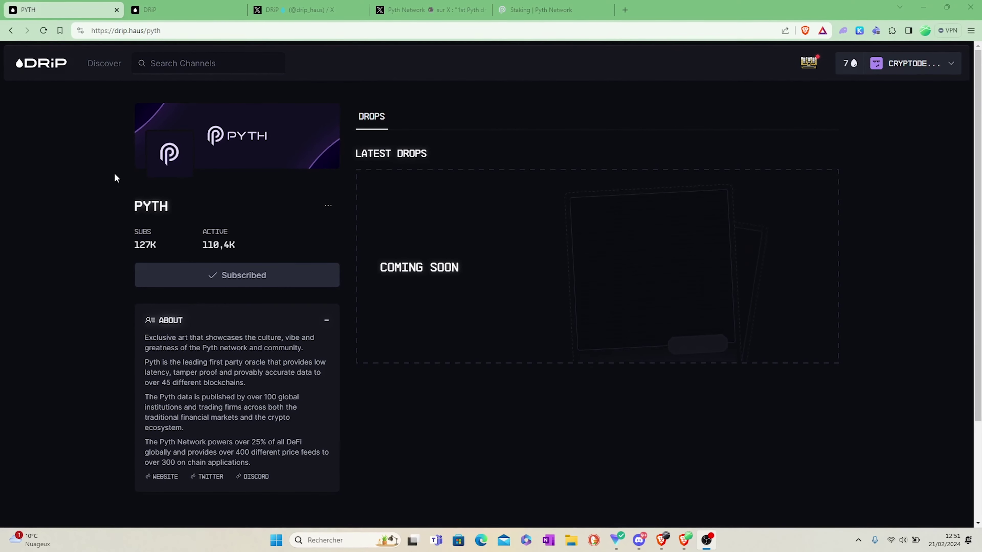
- Look through the DRiP home page, examining its featured creators and their collectibles
left_click(182, 9)
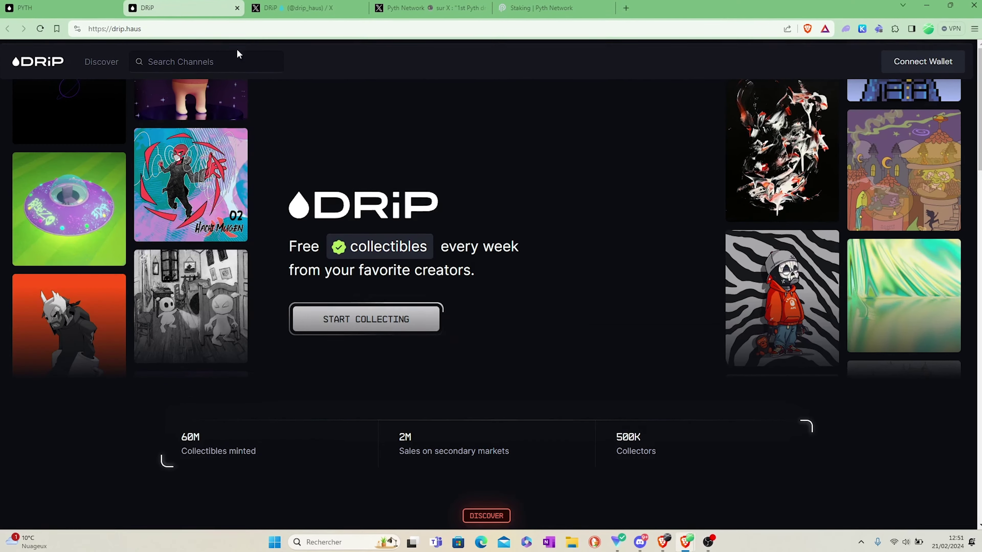
scroll(547, 336, "down", 20)
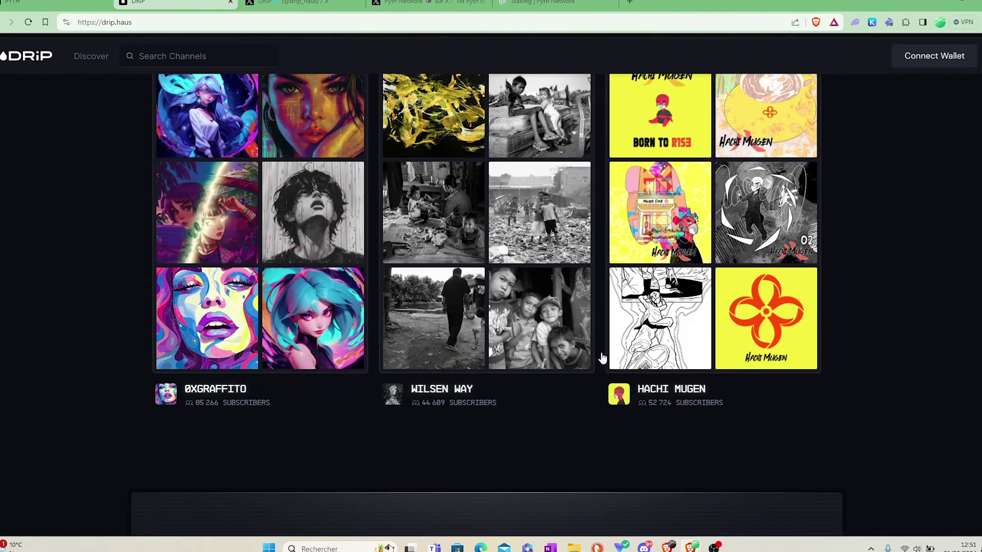
scroll(631, 350, "down", 10)
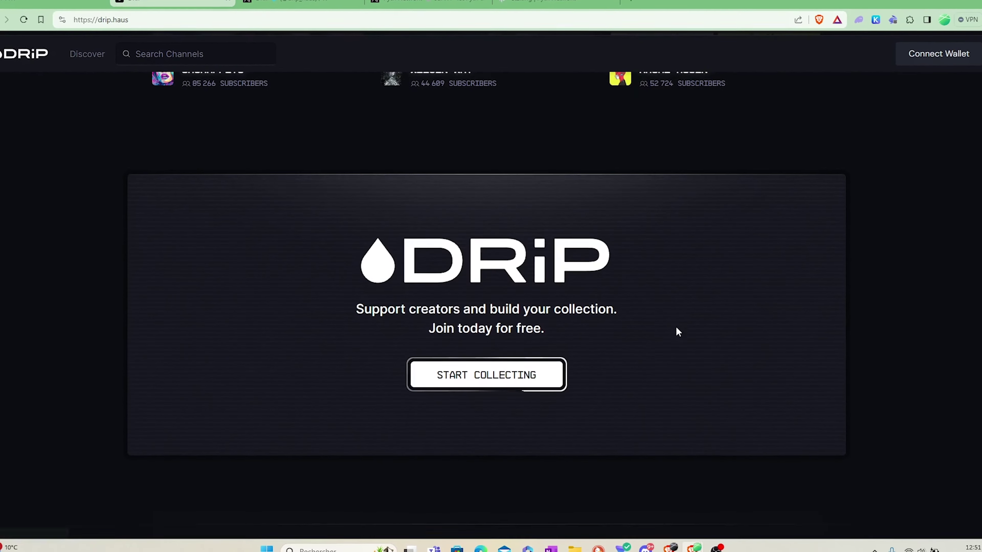
scroll(661, 358, "up", 6)
scroll(685, 469, "up", 8)
scroll(754, 478, "down", 3)
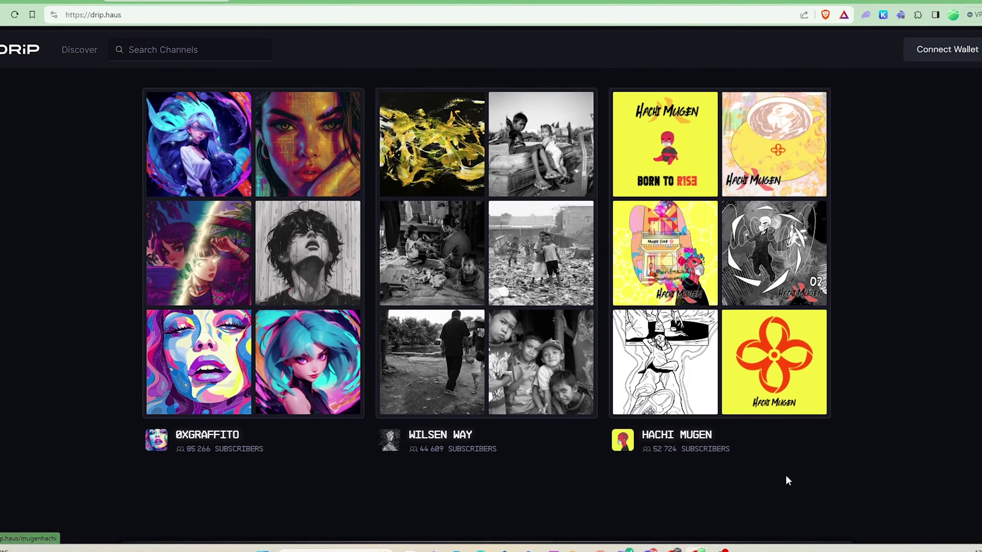
scroll(788, 481, "up", 2)
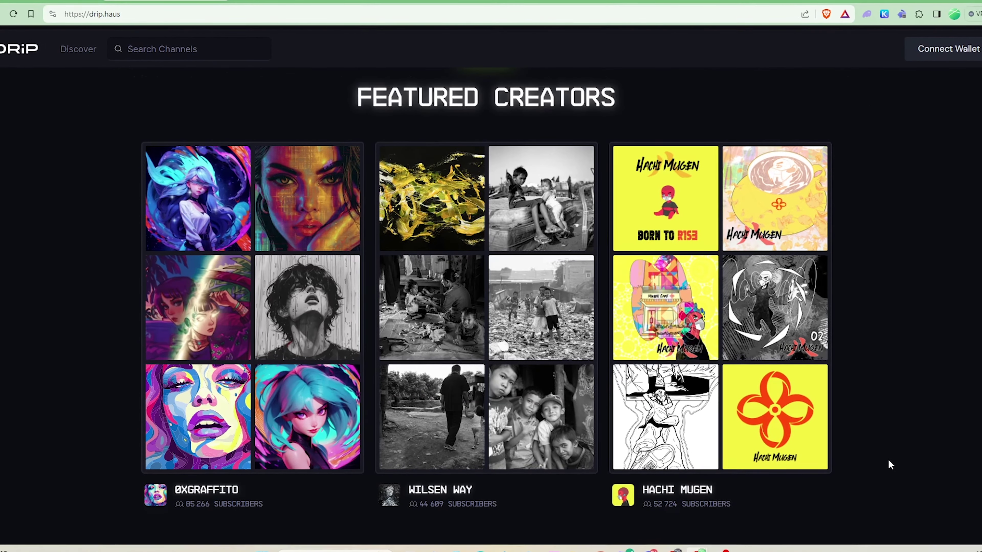
scroll(529, 115, "up", 10)
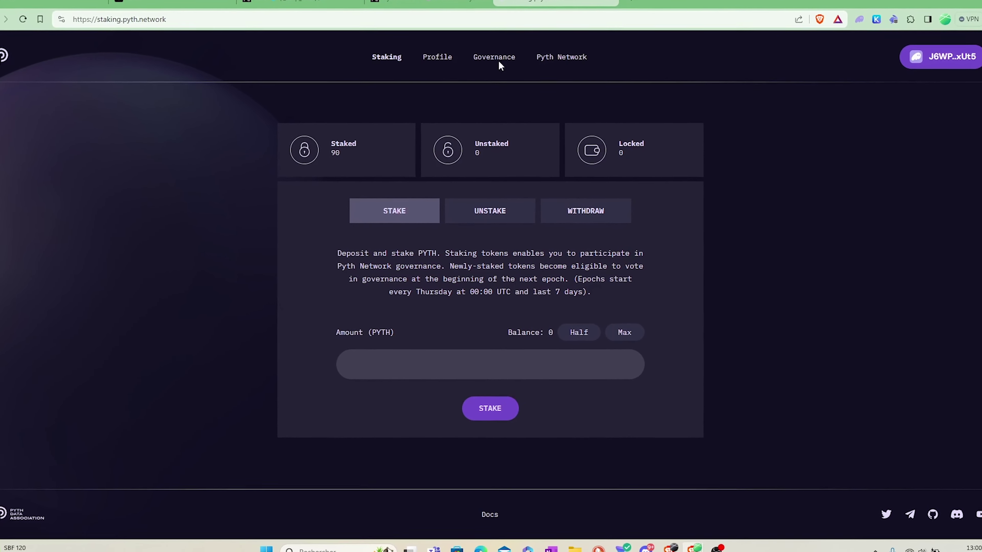
- Open Pyth governance from the staking site and review the Pyth Network DAO's proposals on Realms
left_click(491, 58)
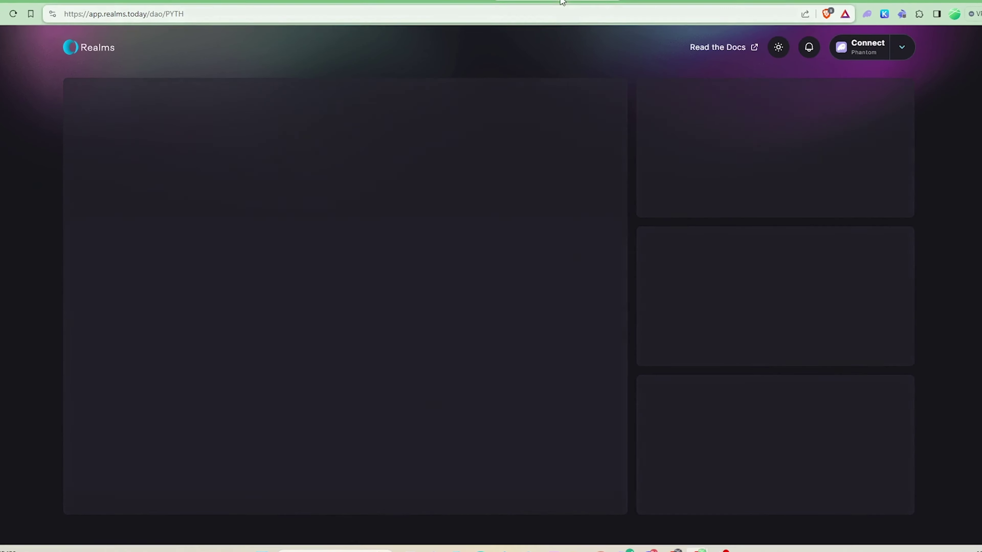
scroll(275, 427, "down", 2)
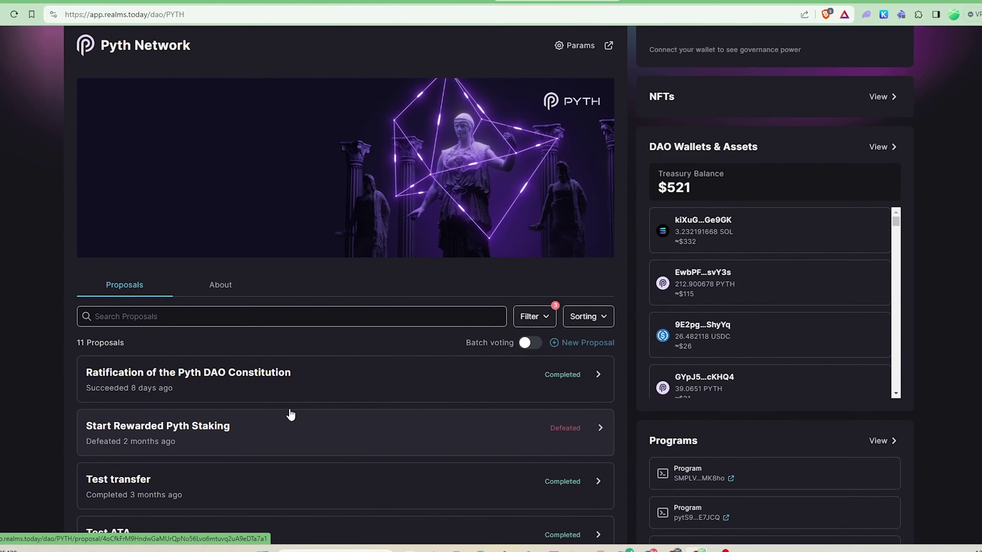
scroll(288, 425, "down", 5)
scroll(285, 463, "up", 7)
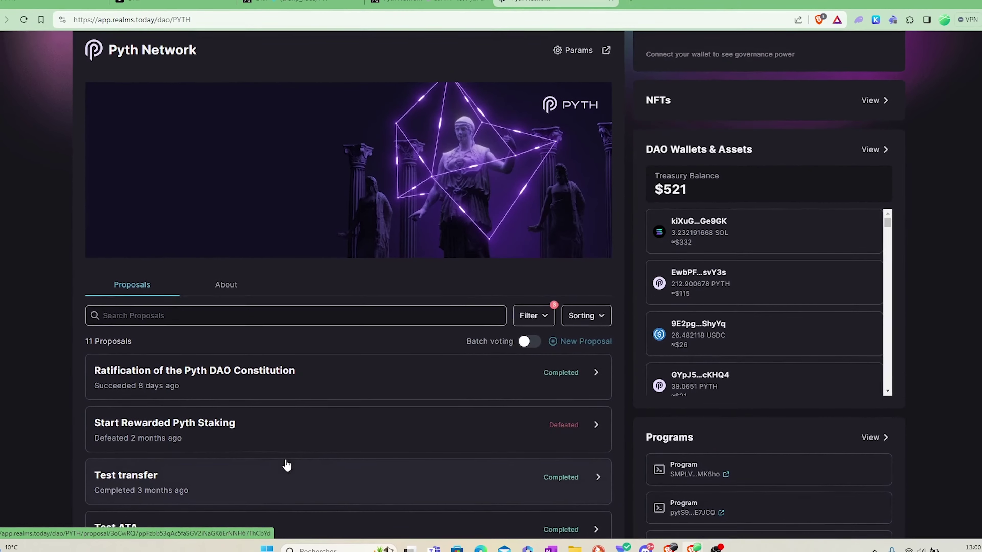
scroll(471, 175, "down", 5)
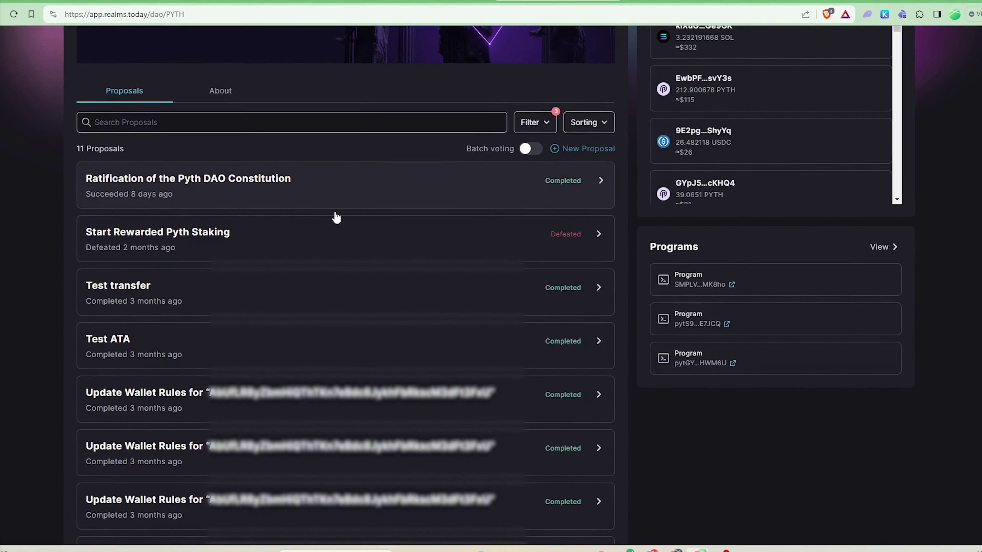
scroll(336, 215, "up", 4)
scroll(388, 303, "down", 5)
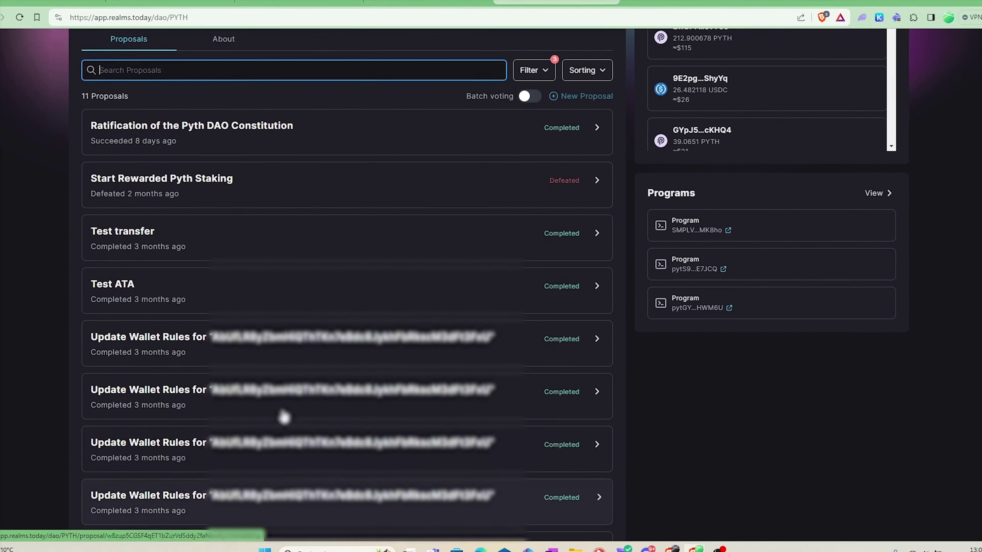
scroll(271, 441, "up", 8)
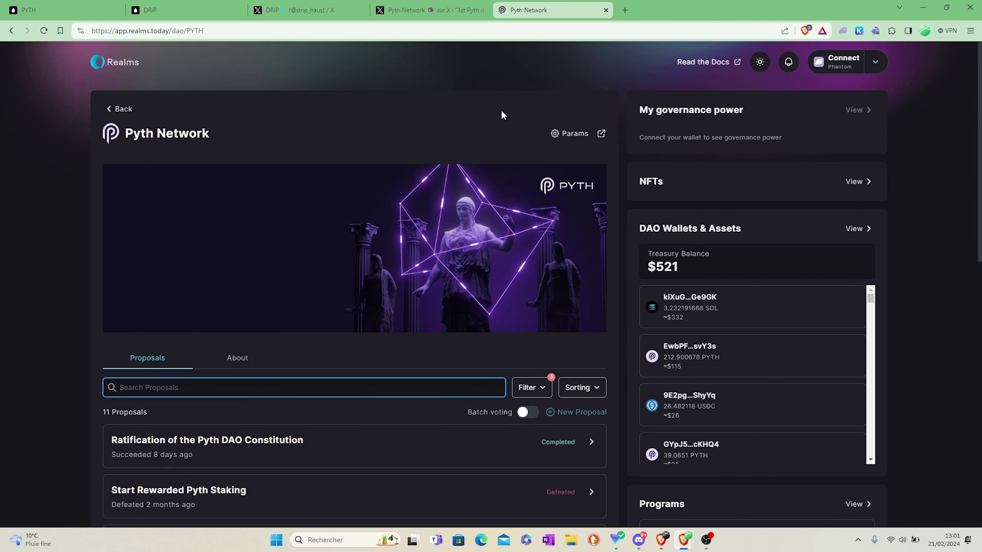